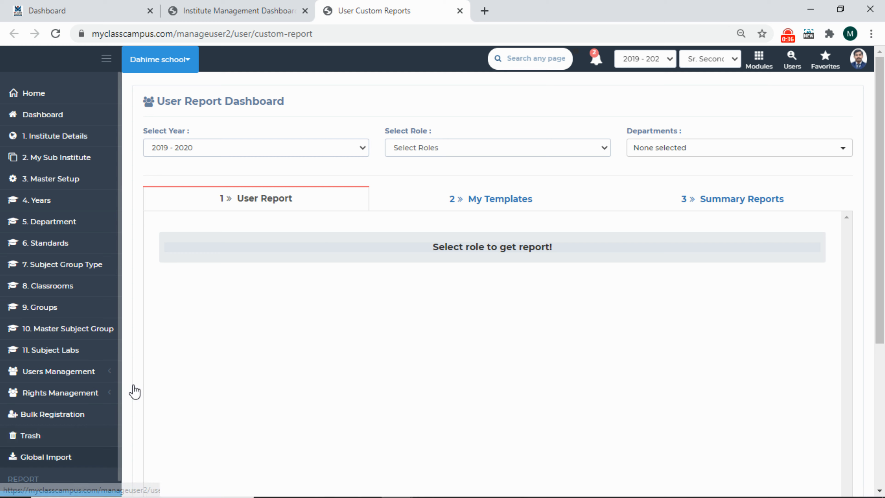
View the Student Management page and its access to user reports, and return to the User Report Dashboard.
{"action": "left_click", "coordinate": [209, 12]}
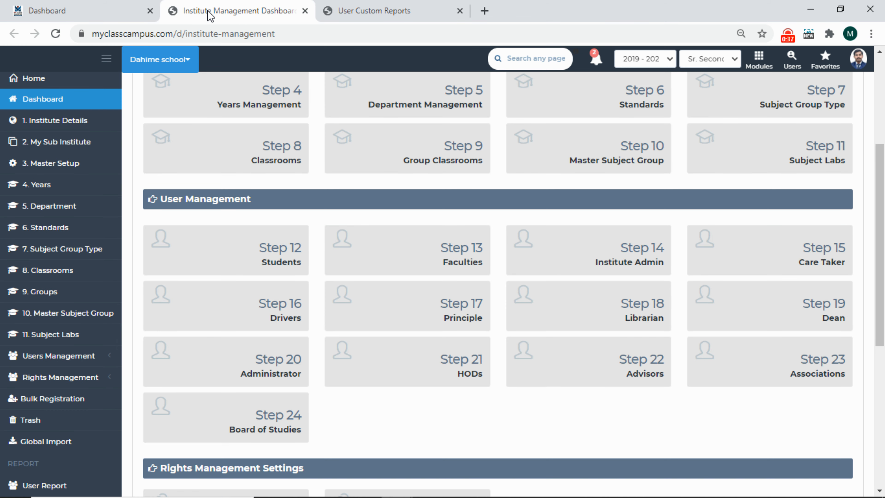
{"action": "left_click", "coordinate": [79, 358]}
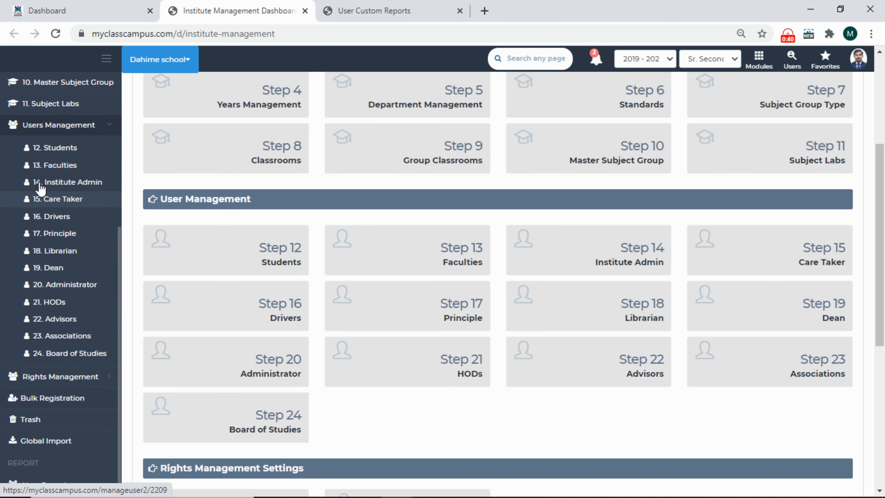
{"action": "left_click", "coordinate": [71, 155]}
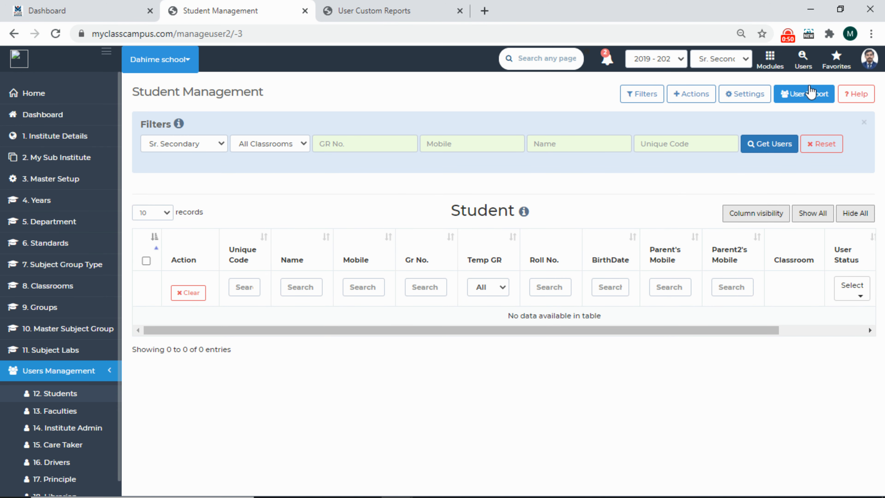
{"action": "left_click", "coordinate": [791, 104]}
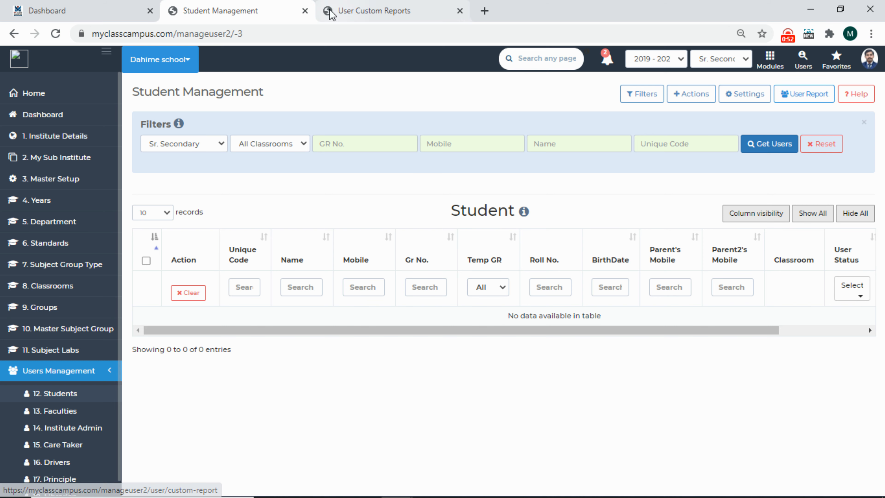
{"action": "middle_click", "coordinate": [221, 13]}
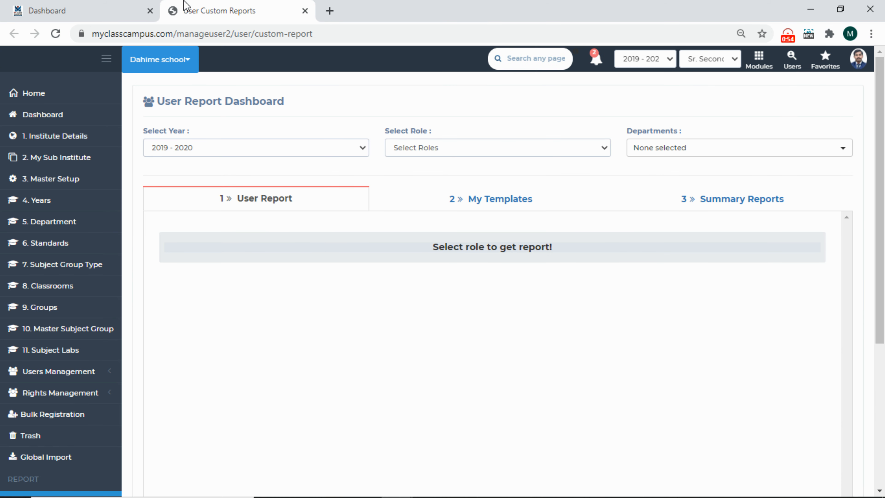
Set the report's role to Student and its department to Collage.
{"action": "left_click", "coordinate": [498, 153]}
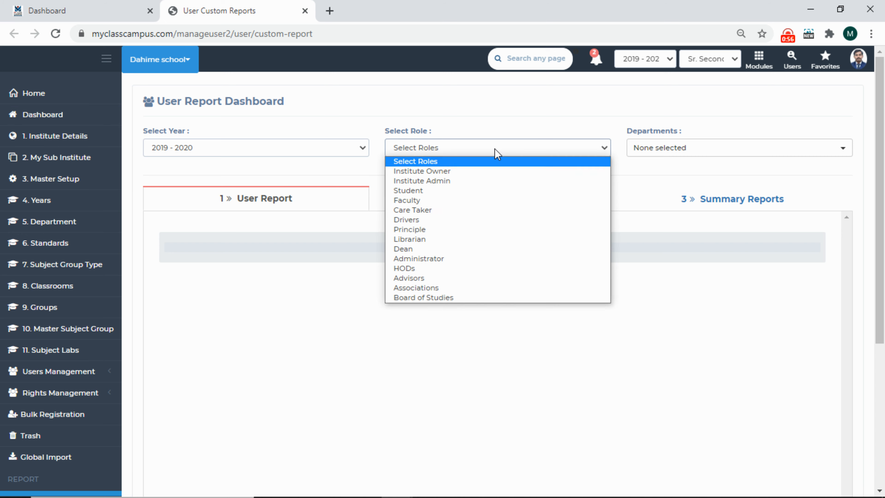
{"action": "left_click", "coordinate": [449, 189]}
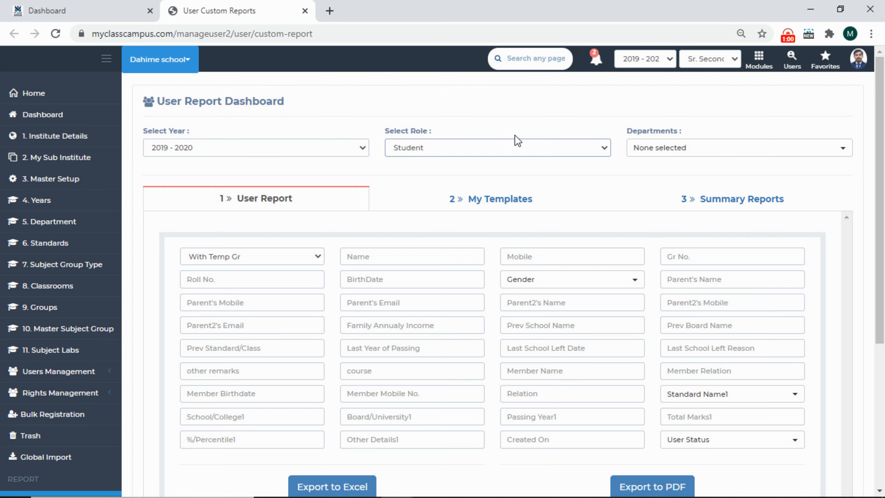
{"action": "left_click", "coordinate": [681, 154]}
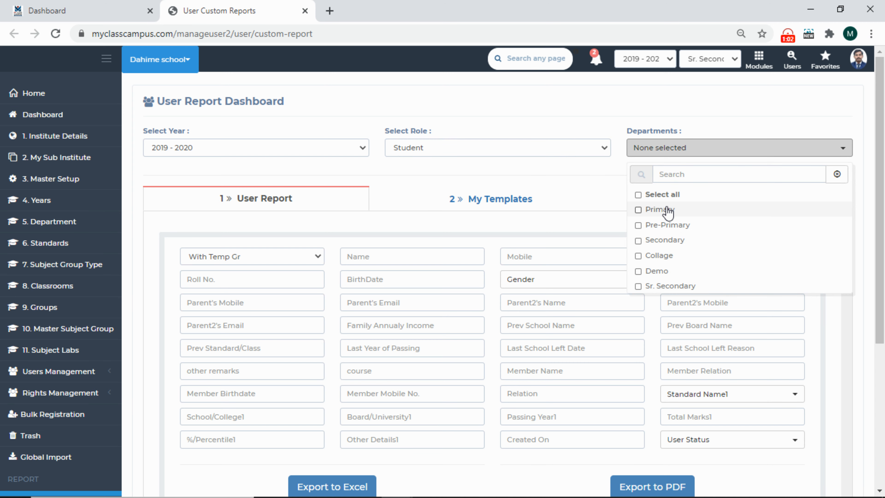
{"action": "left_click", "coordinate": [667, 256]}
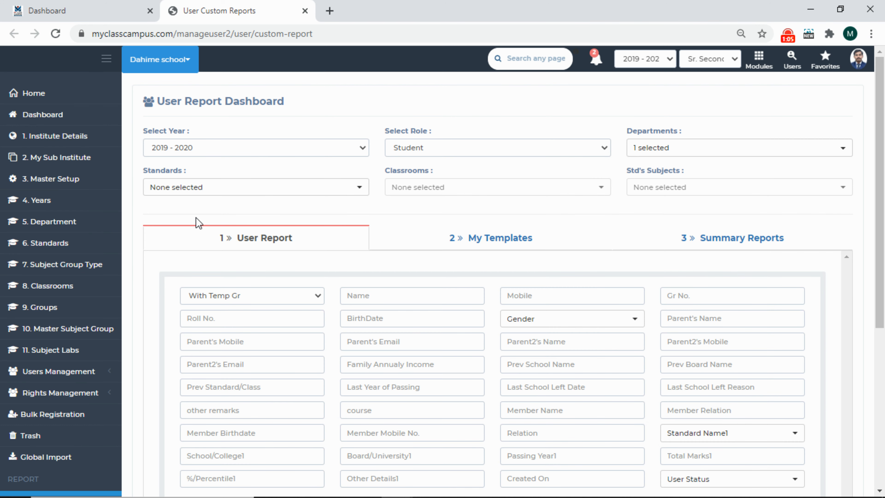
Restrict the report to the BCA standard and the BCA Sem I classroom.
{"action": "left_click", "coordinate": [199, 188]}
{"action": "left_click", "coordinate": [190, 249]}
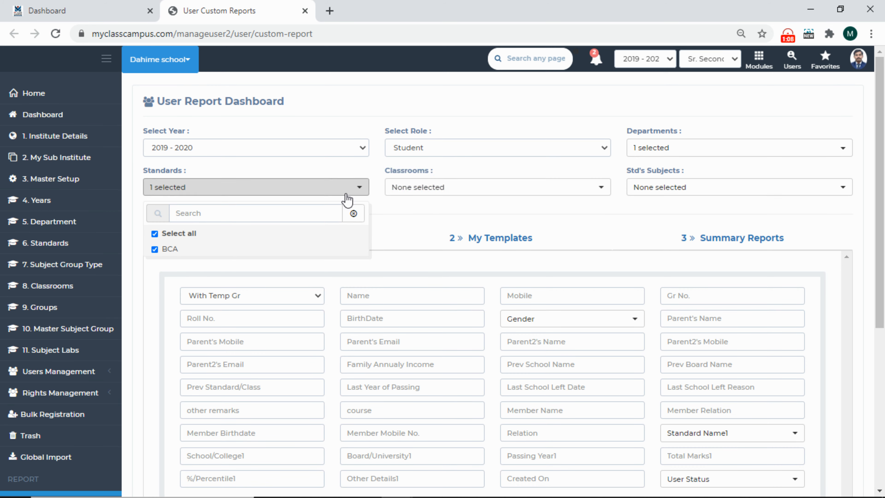
{"action": "left_click", "coordinate": [432, 211]}
{"action": "left_click", "coordinate": [472, 188]}
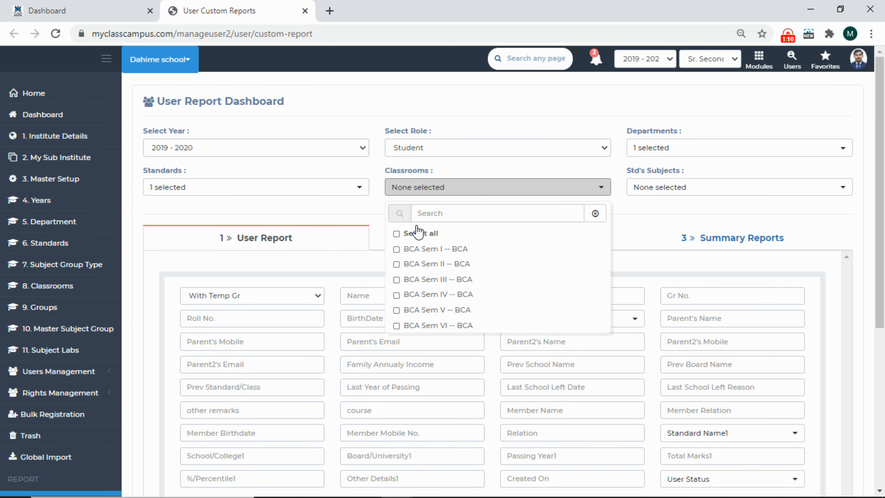
{"action": "left_click", "coordinate": [424, 248]}
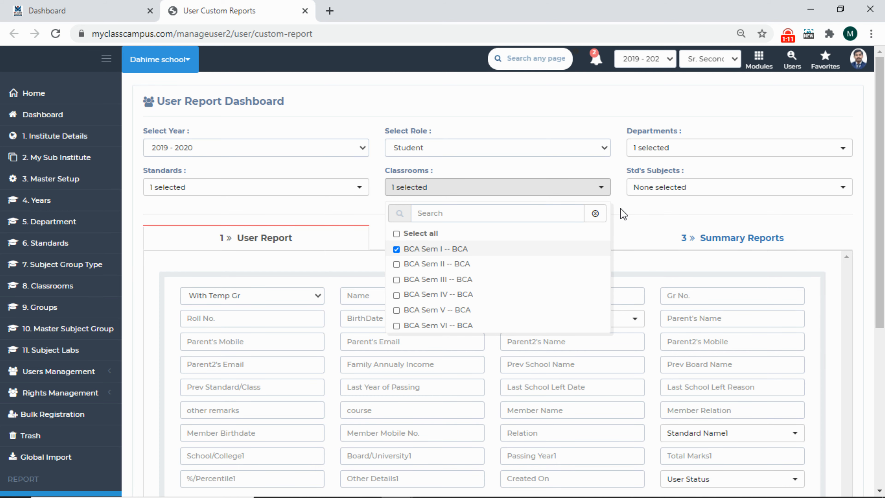
{"action": "left_click", "coordinate": [623, 213]}
Include all of the standard's subjects in the report.
{"action": "left_click", "coordinate": [678, 195]}
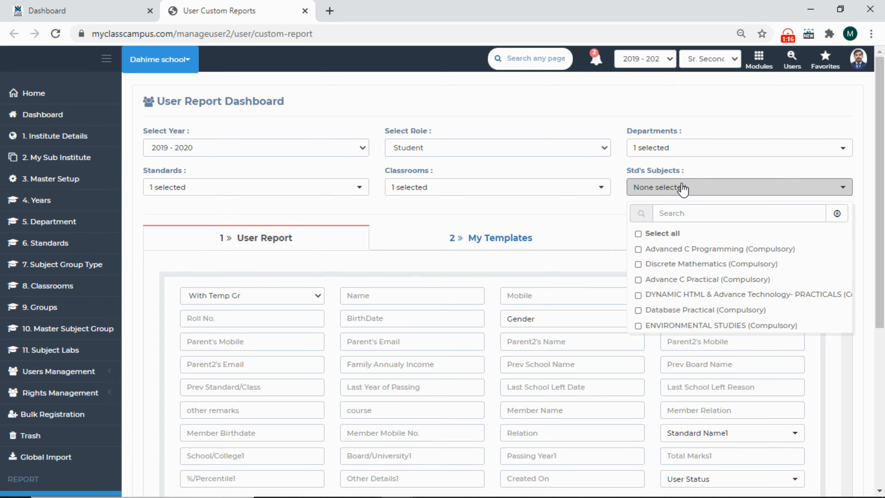
{"action": "left_click", "coordinate": [659, 234]}
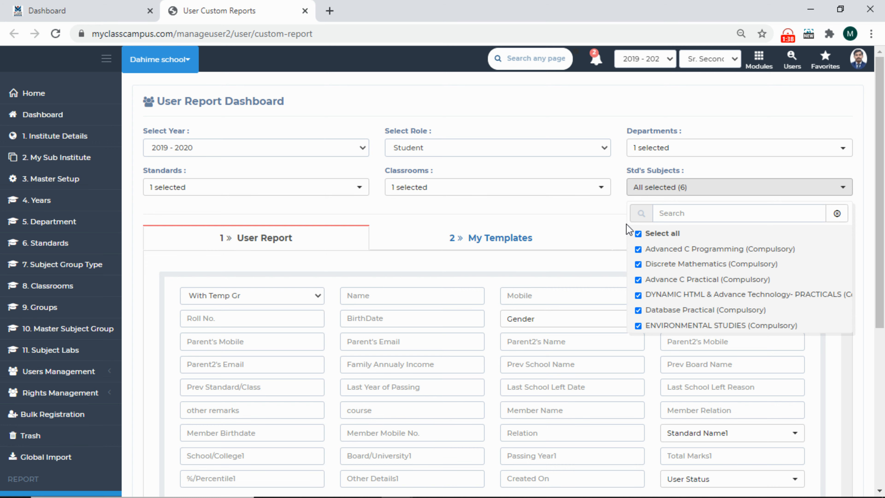
{"action": "left_click", "coordinate": [548, 214]}
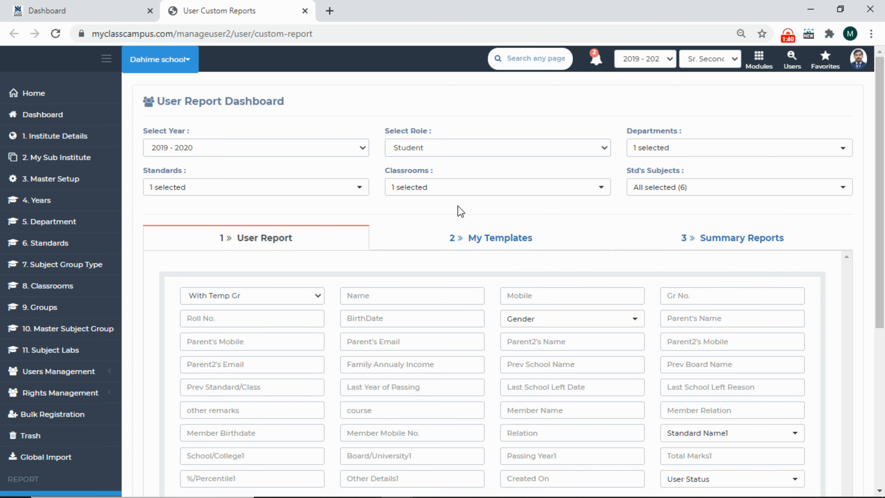
Examine the choices offered by the Temp Gr, Gender, Standard Name1 and User Status filters.
{"action": "scroll", "coordinate": [460, 211], "scroll_direction": "down", "scroll_amount": 2}
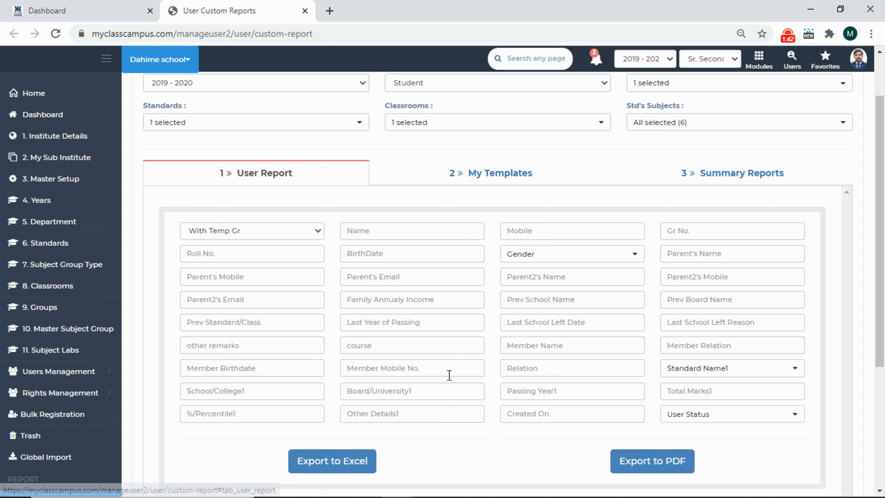
{"action": "left_click", "coordinate": [265, 240]}
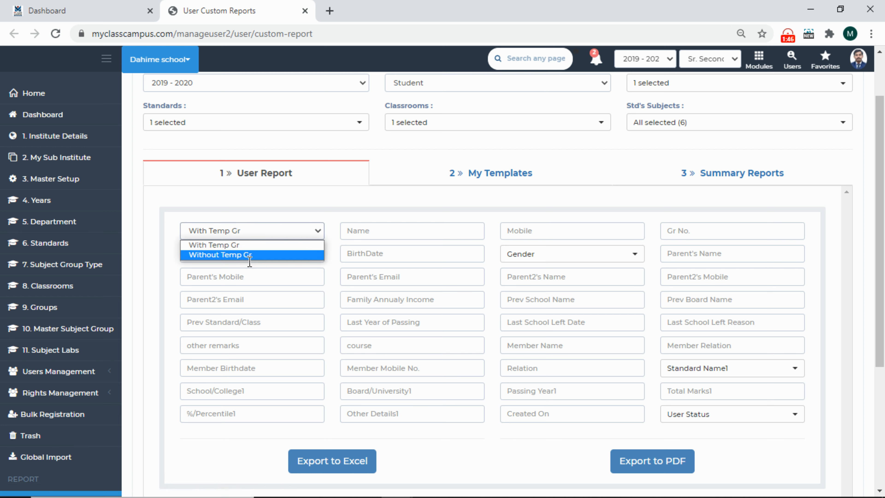
{"action": "left_click", "coordinate": [339, 211]}
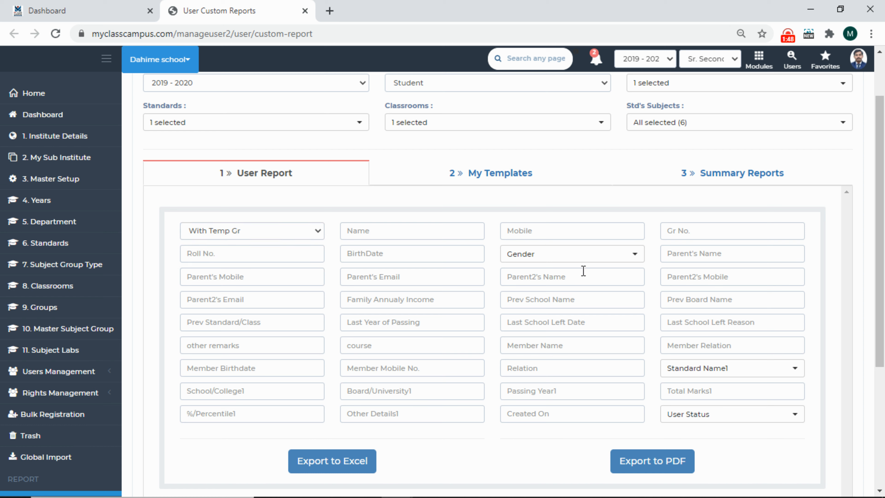
{"action": "left_click", "coordinate": [587, 258]}
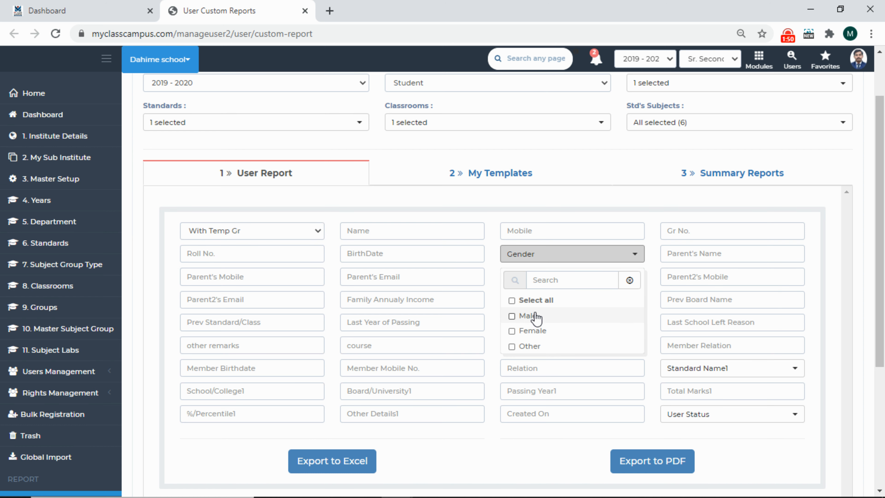
{"action": "left_click", "coordinate": [554, 253]}
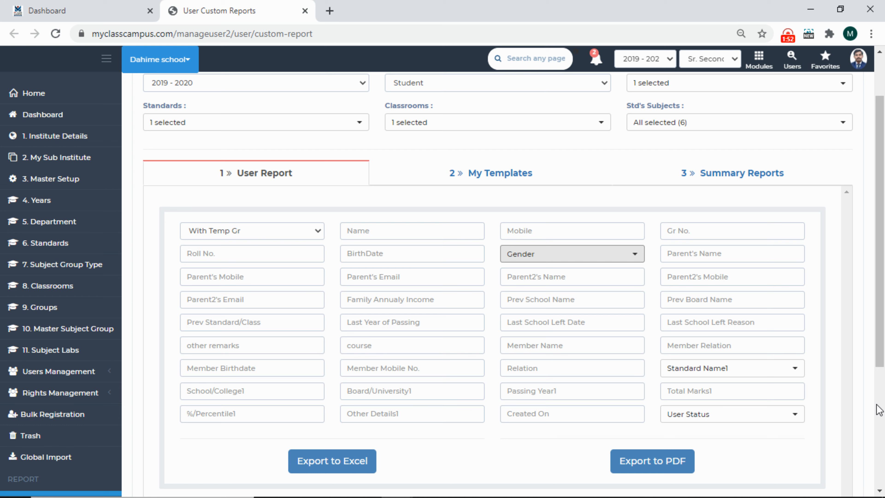
{"action": "left_click", "coordinate": [720, 370]}
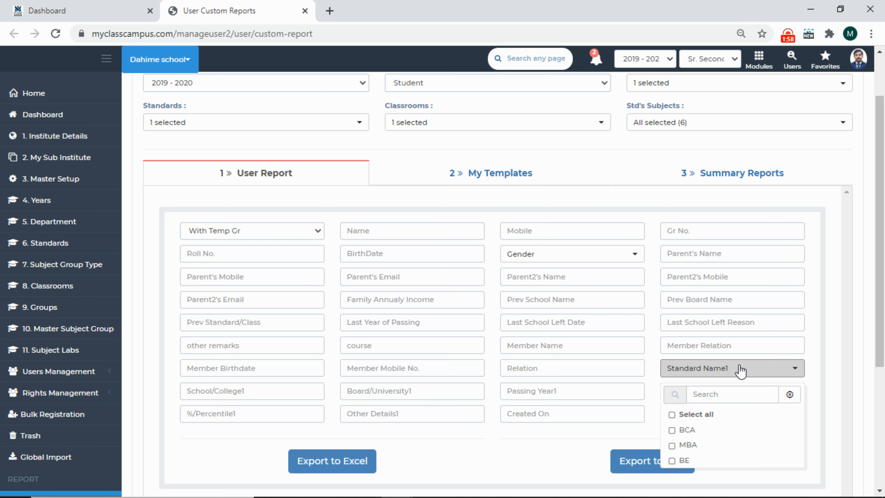
{"action": "left_click", "coordinate": [752, 374]}
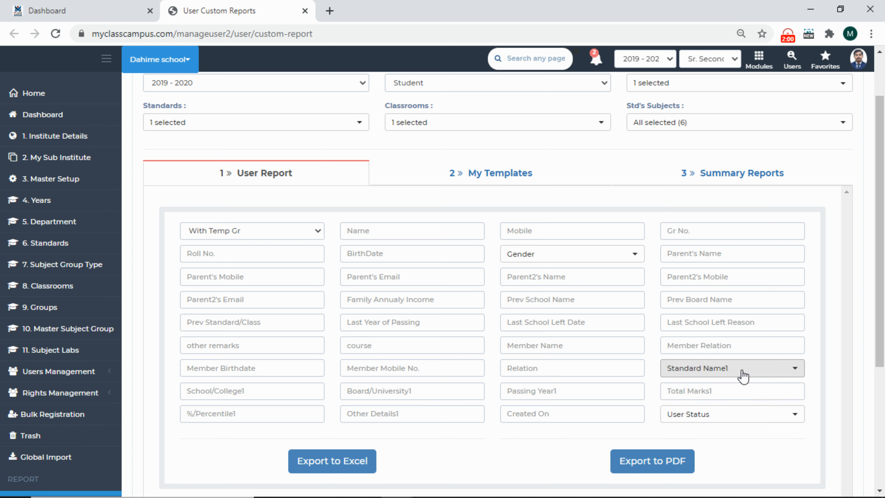
{"action": "left_click", "coordinate": [717, 376]}
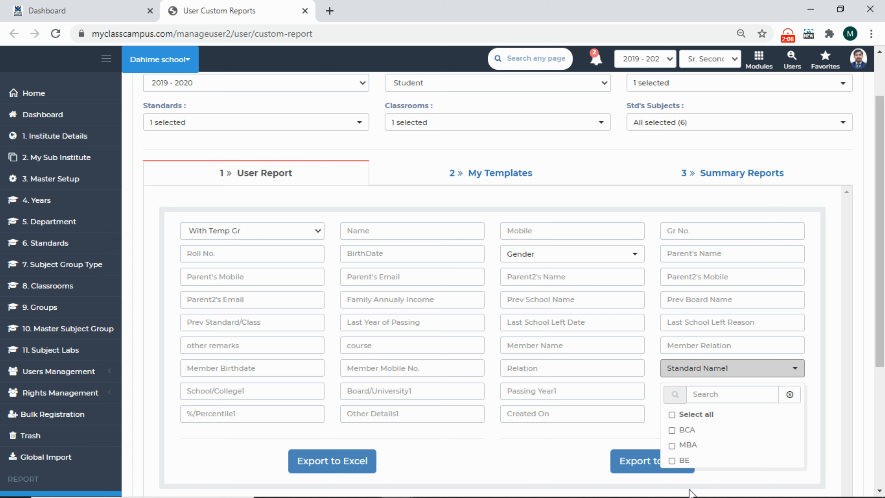
{"action": "left_click", "coordinate": [555, 457]}
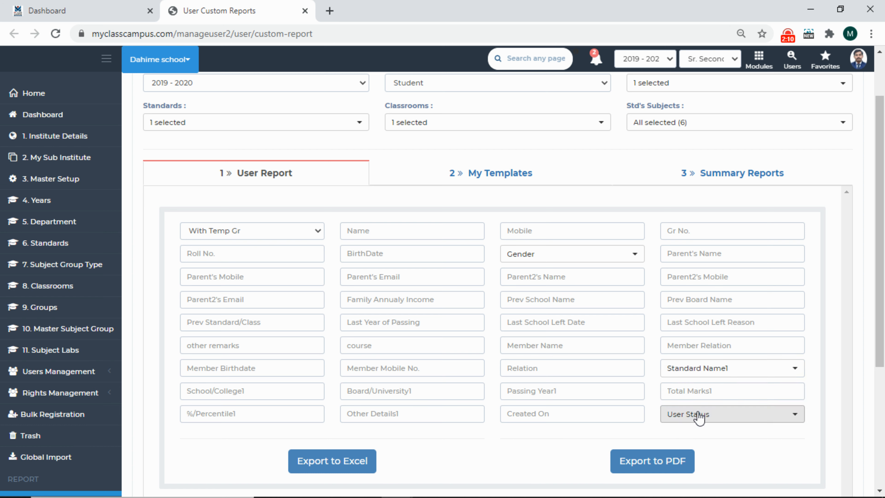
{"action": "left_click", "coordinate": [736, 421]}
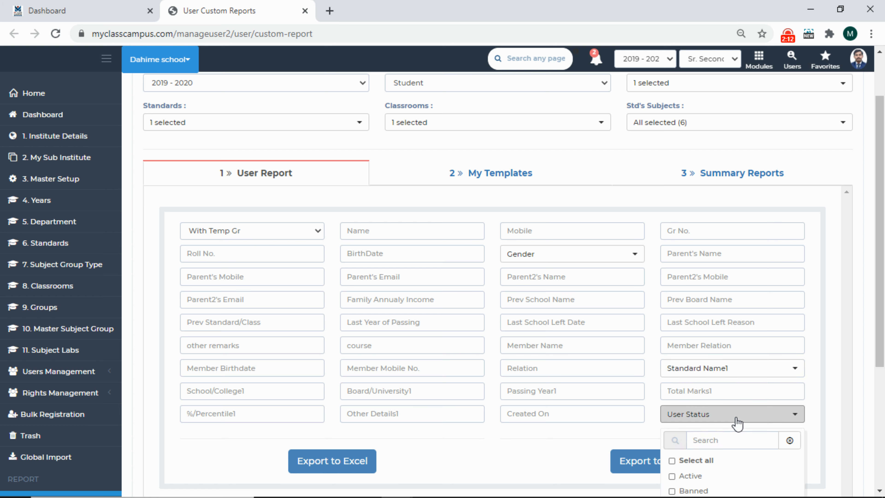
{"action": "scroll", "coordinate": [634, 314], "scroll_direction": "down", "scroll_amount": 5}
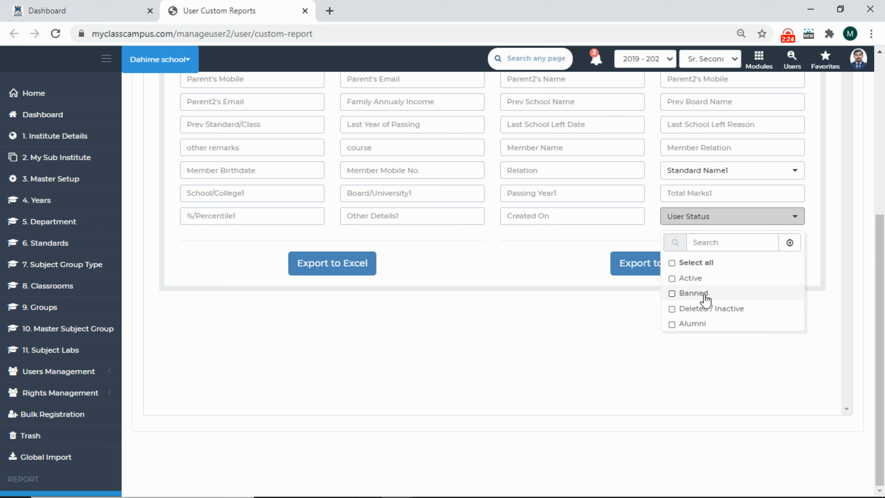
{"action": "left_click", "coordinate": [579, 290]}
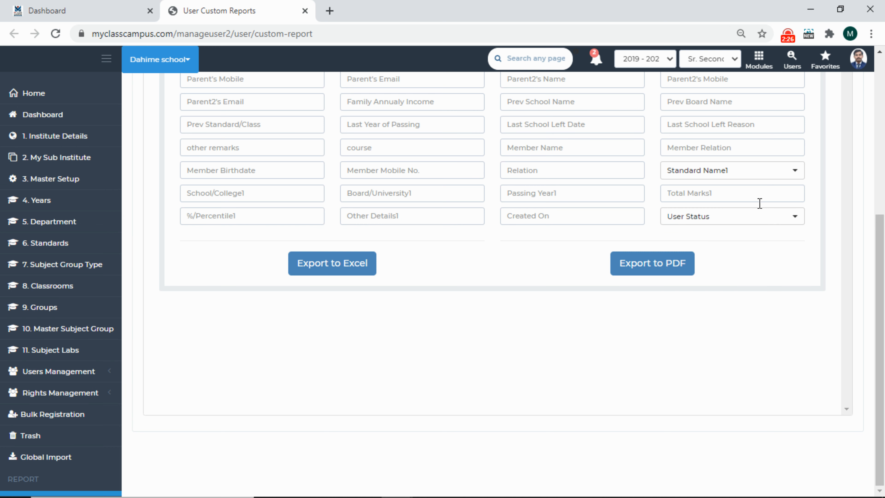
Set the User Status filter to include all statuses.
{"action": "left_click", "coordinate": [682, 217]}
{"action": "left_click", "coordinate": [671, 263]}
{"action": "left_click", "coordinate": [506, 258]}
Export the report to PDF with only the Name, Mobile, Parent2's Name, Student App/Non-App and Parent1 App/Non-App columns.
{"action": "left_click", "coordinate": [652, 270]}
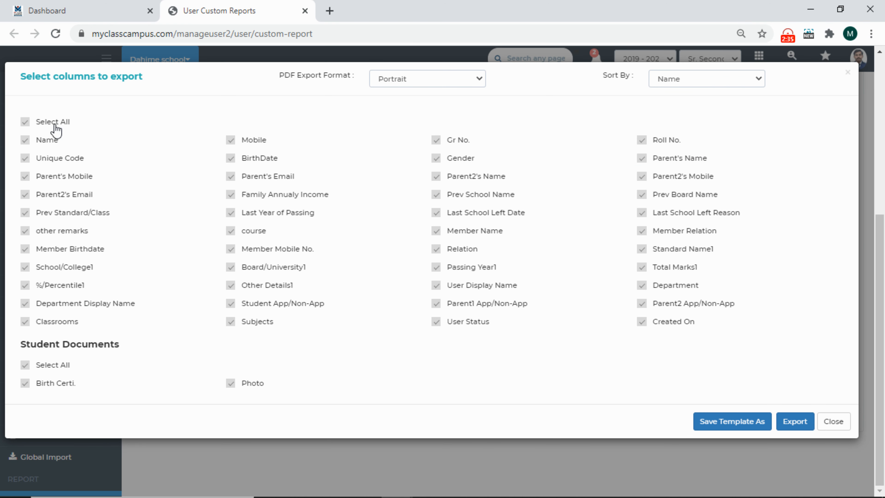
{"action": "left_click", "coordinate": [56, 131]}
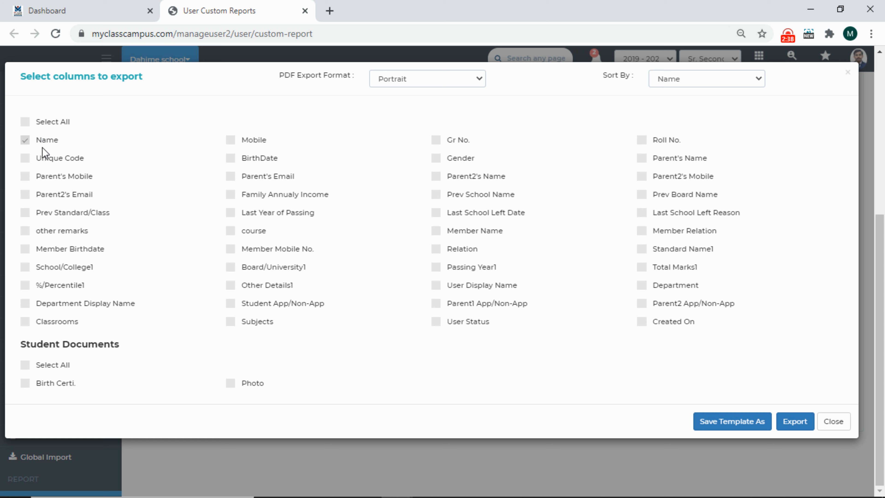
{"action": "left_click", "coordinate": [245, 303]}
{"action": "left_click", "coordinate": [500, 308]}
{"action": "left_click", "coordinate": [232, 140]}
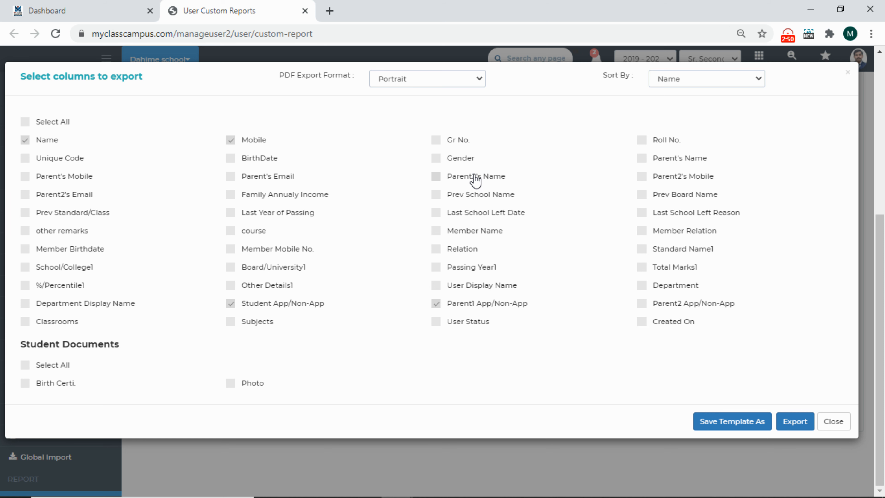
{"action": "left_click", "coordinate": [436, 177]}
{"action": "left_click", "coordinate": [793, 420]}
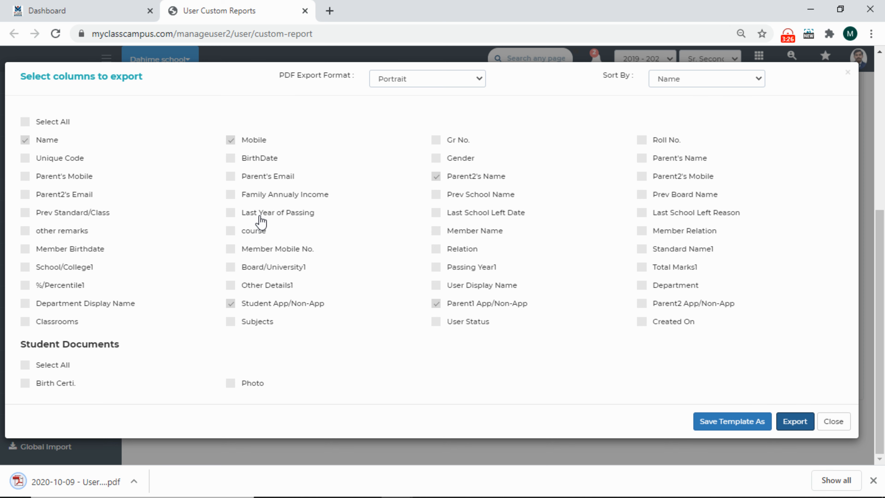
Save the search and column selection as a template named "testing report" with the description "every week report".
{"action": "left_click", "coordinate": [712, 421]}
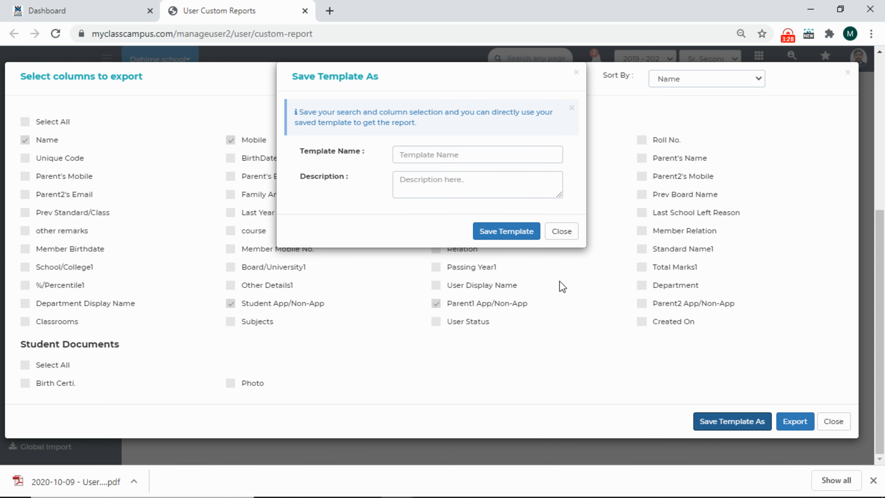
{"action": "left_click", "coordinate": [423, 159]}
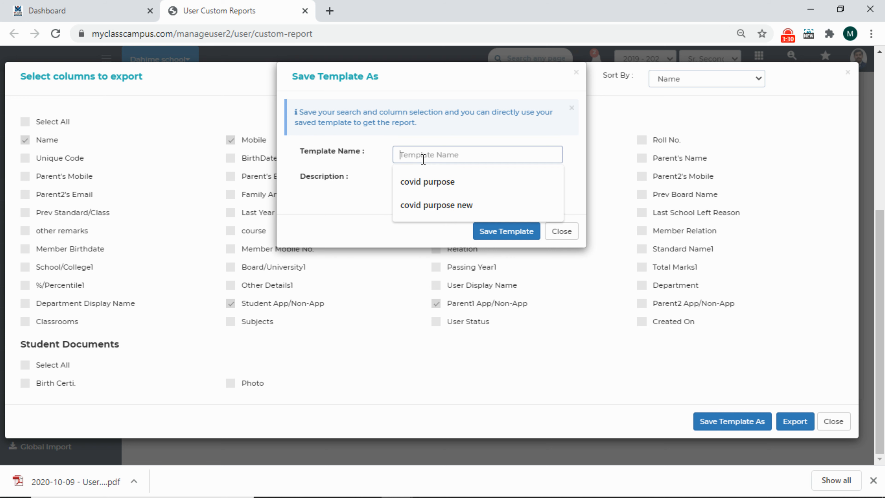
{"action": "type", "text": "testing report"}
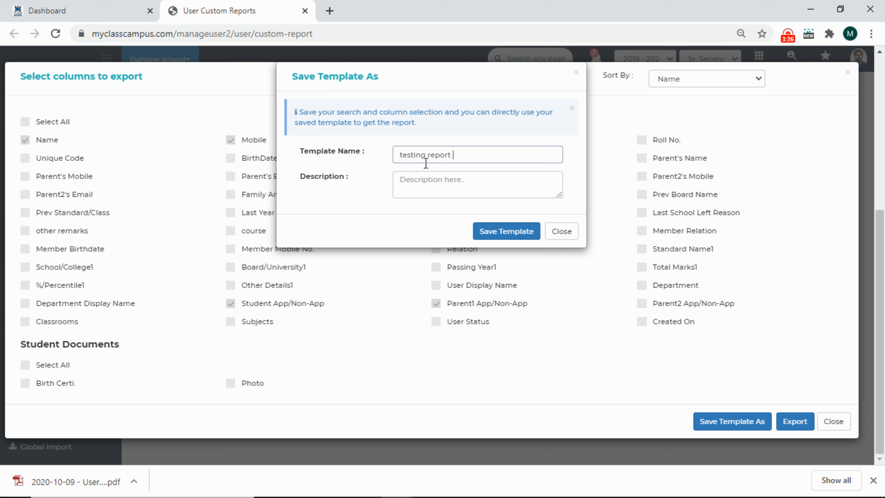
{"action": "left_click", "coordinate": [435, 184]}
{"action": "type", "text": "every week report"}
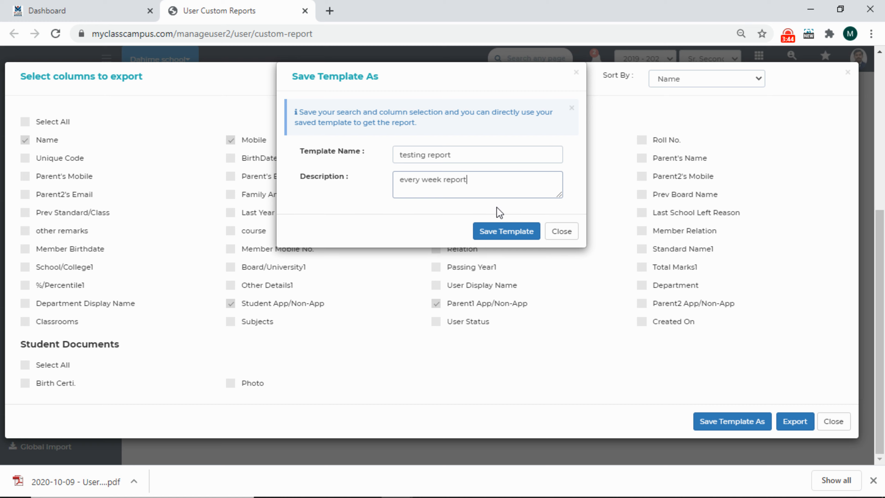
{"action": "left_click", "coordinate": [505, 230]}
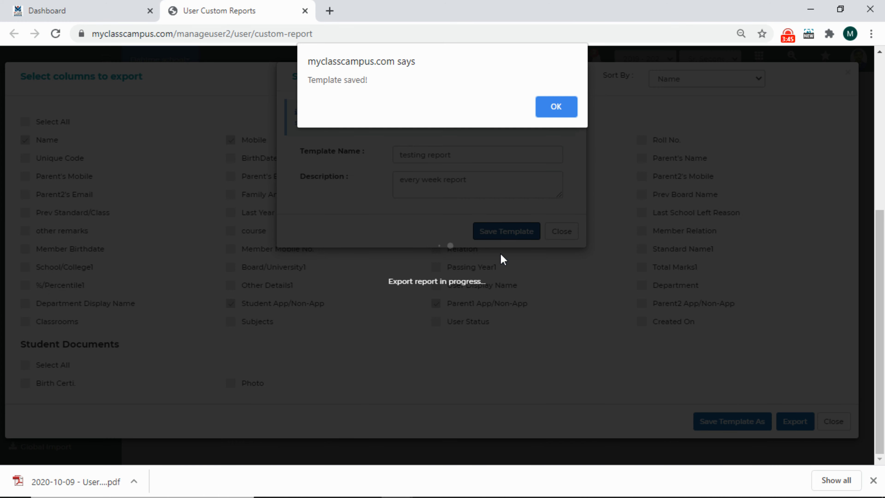
{"action": "left_click", "coordinate": [554, 107]}
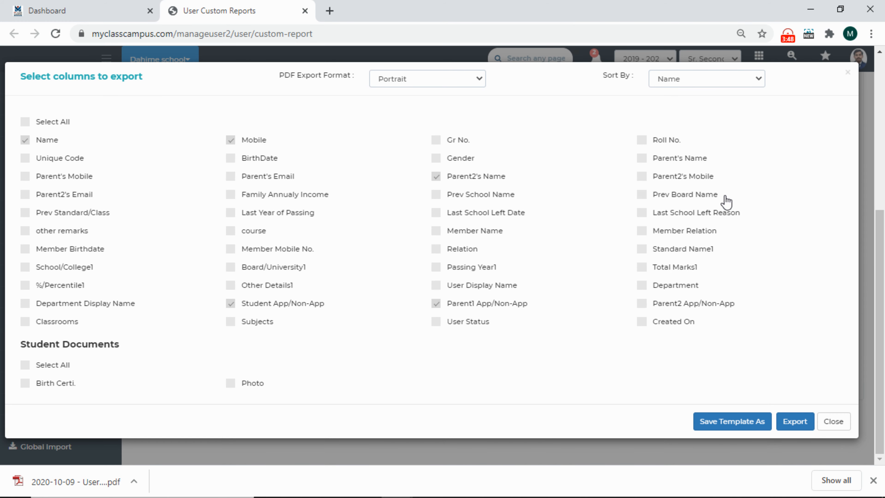
Close the column selection and load the "testing report" template from the saved templates.
{"action": "left_click", "coordinate": [833, 421]}
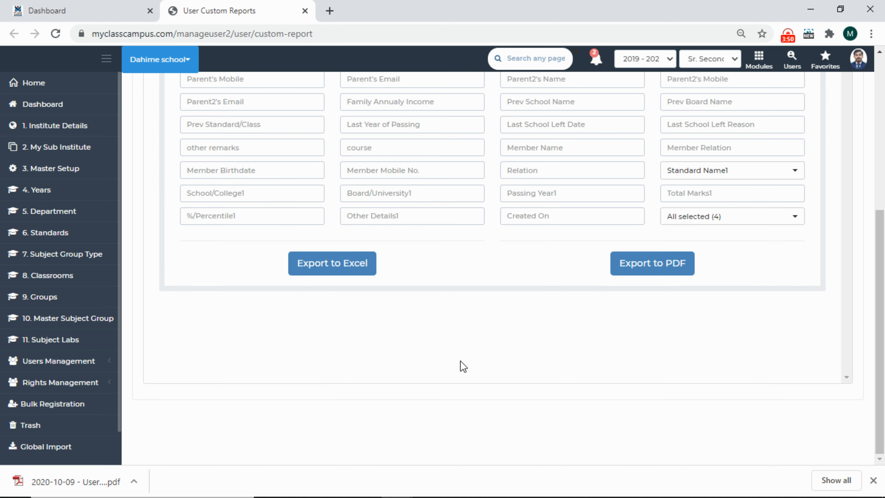
{"action": "scroll", "coordinate": [460, 361], "scroll_direction": "up", "scroll_amount": 5}
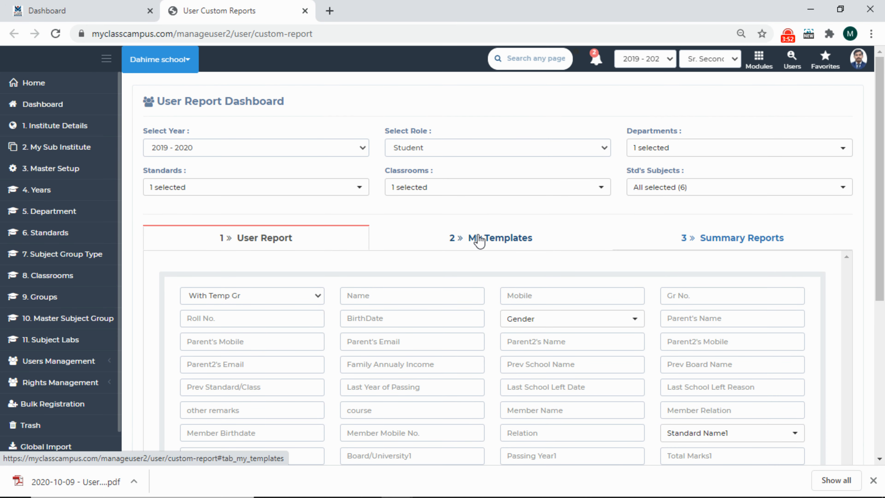
{"action": "left_click", "coordinate": [478, 238]}
{"action": "left_click", "coordinate": [499, 292]}
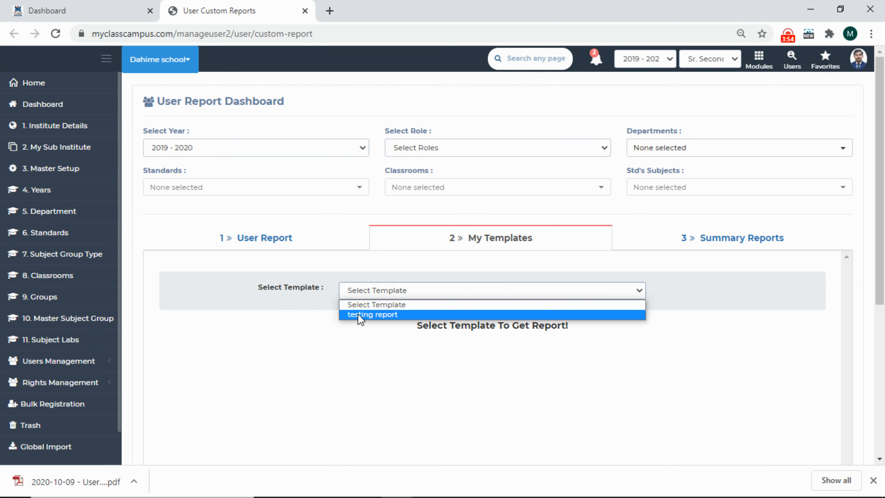
{"action": "left_click", "coordinate": [397, 314]}
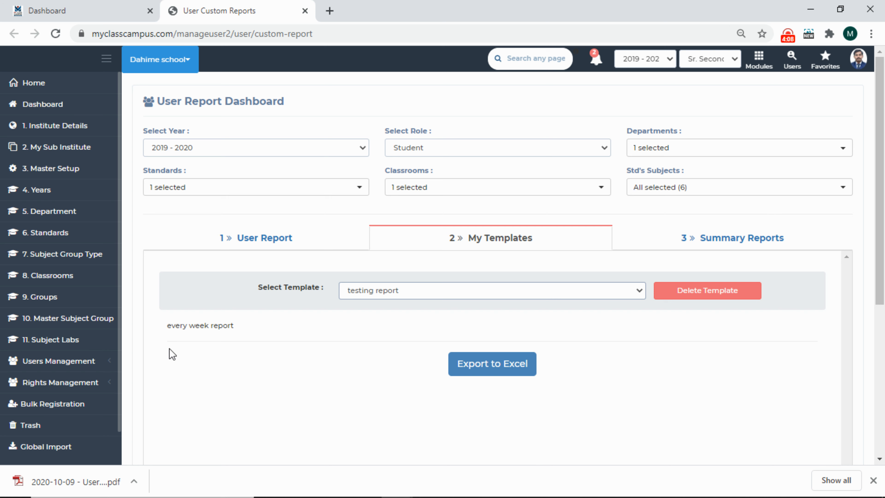
Open the exported user report PDF, review its student and parent app user columns, and close it.
{"action": "left_click", "coordinate": [44, 482]}
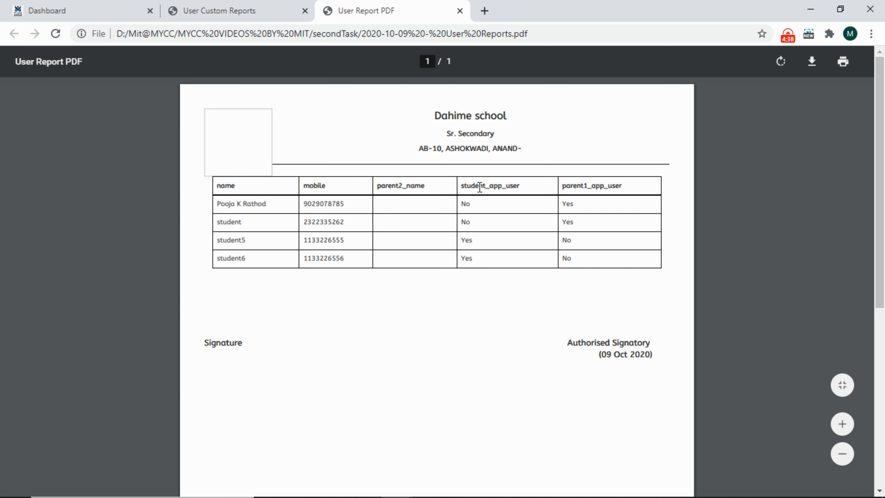
{"action": "left_click_drag", "start_coordinate": [480, 187], "coordinate": [625, 196]}
{"action": "left_click_drag", "start_coordinate": [561, 187], "coordinate": [638, 198]}
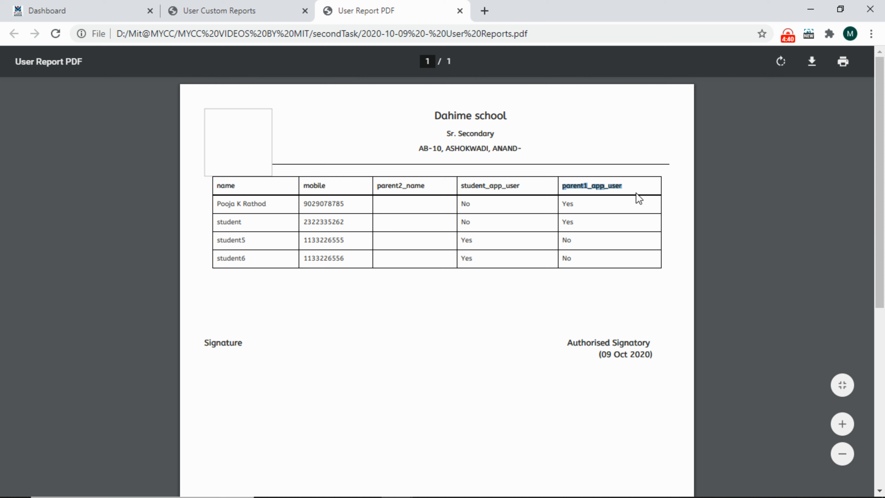
{"action": "left_click", "coordinate": [388, 273]}
{"action": "middle_click", "coordinate": [390, 7]}
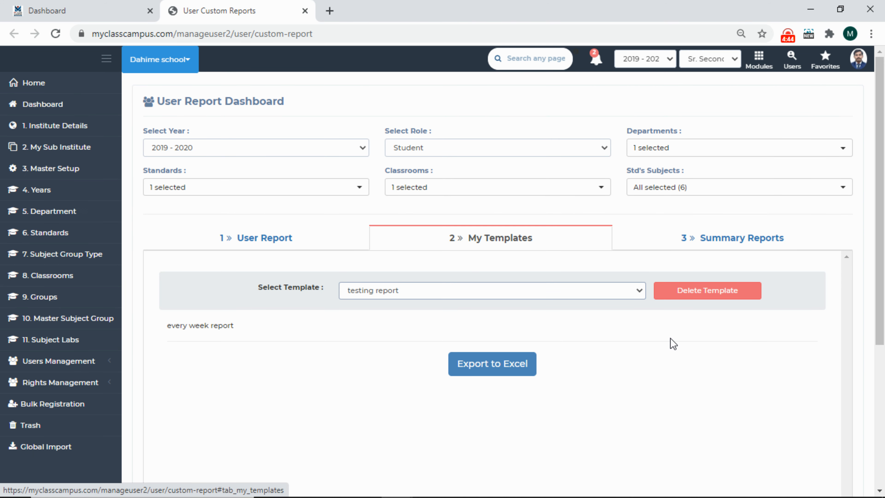
Start a summary report for the Student role and include all departments.
{"action": "left_click", "coordinate": [736, 244]}
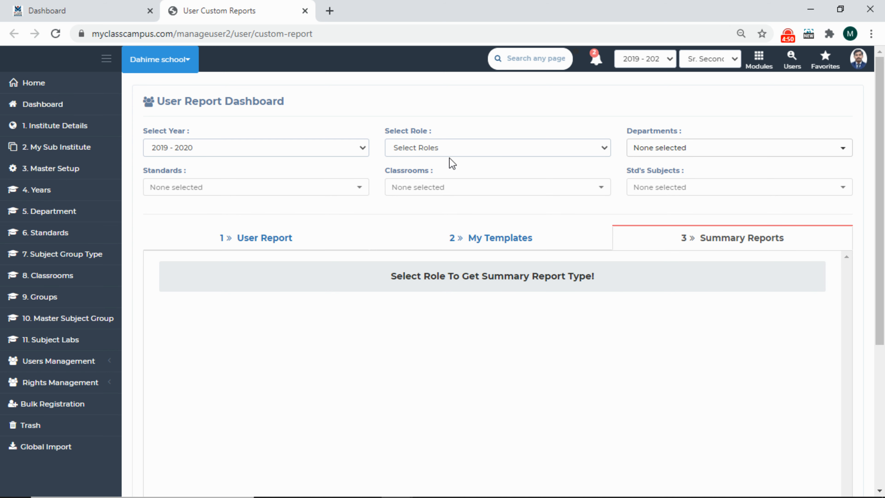
{"action": "left_click", "coordinate": [499, 150]}
{"action": "left_click", "coordinate": [440, 193]}
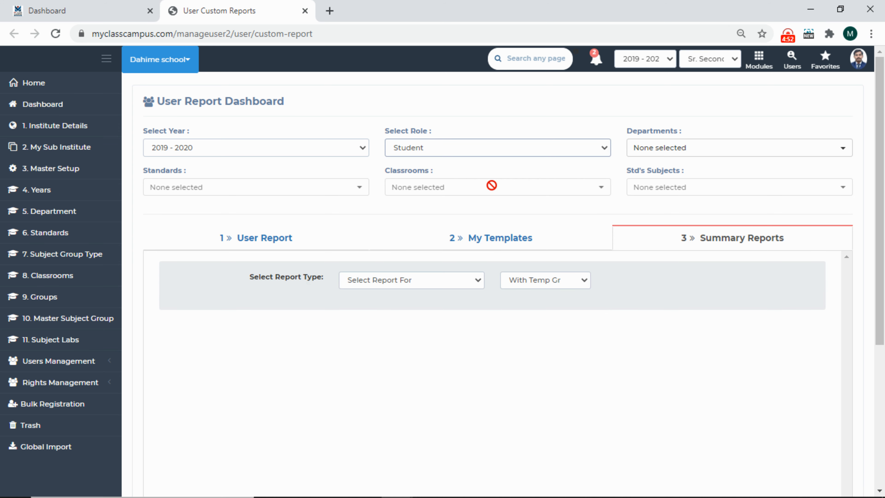
{"action": "left_click", "coordinate": [730, 153]}
{"action": "left_click", "coordinate": [666, 200]}
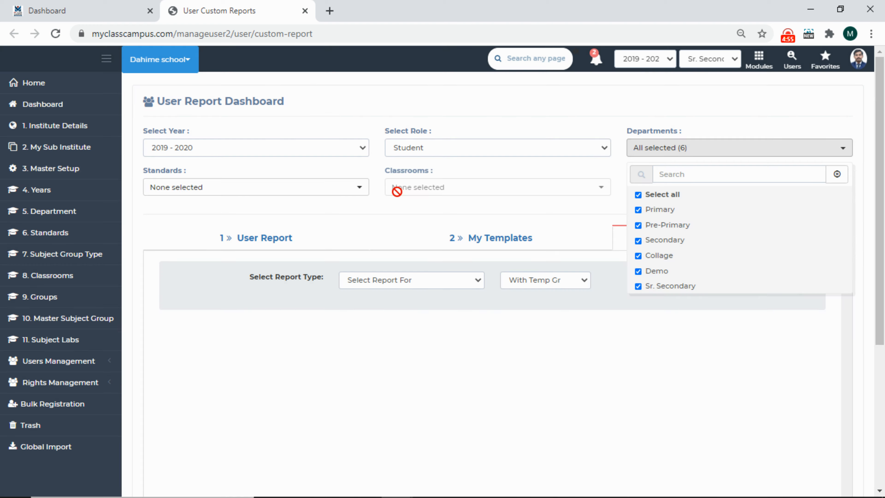
Include all standards and all classrooms in the summary report.
{"action": "left_click", "coordinate": [331, 190]}
{"action": "left_click", "coordinate": [207, 234]}
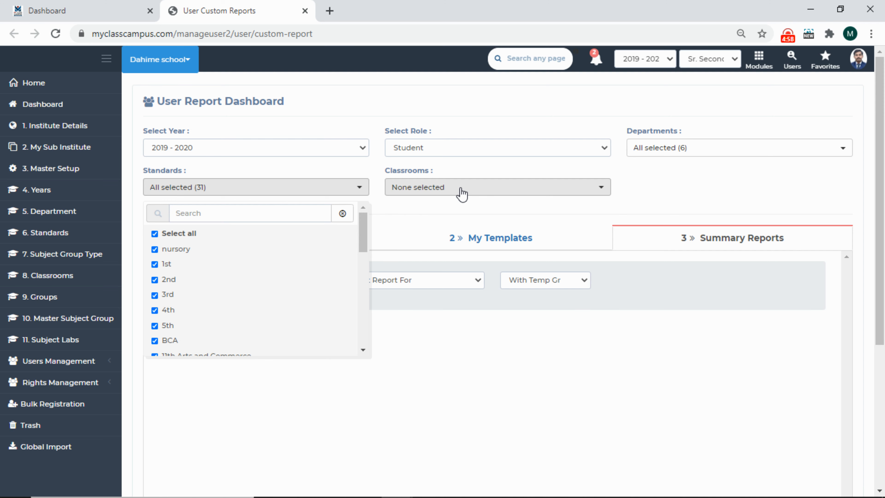
{"action": "left_click", "coordinate": [460, 188]}
{"action": "left_click", "coordinate": [437, 234]}
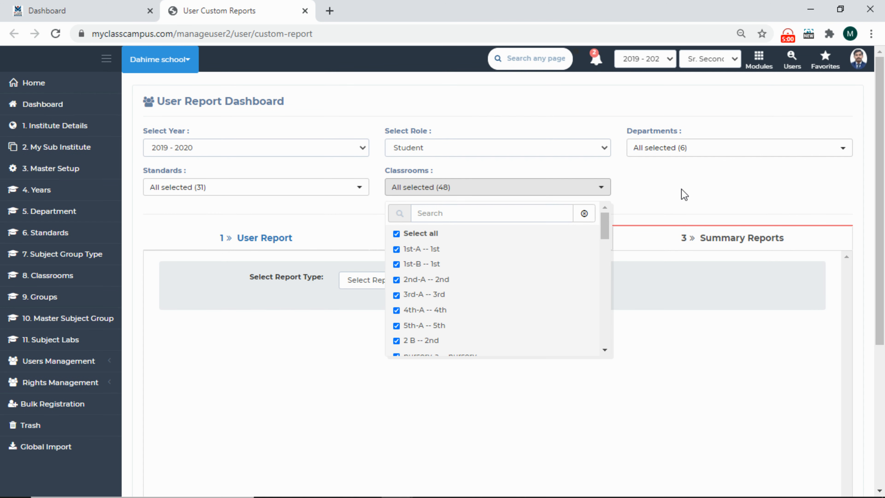
{"action": "left_click", "coordinate": [651, 200]}
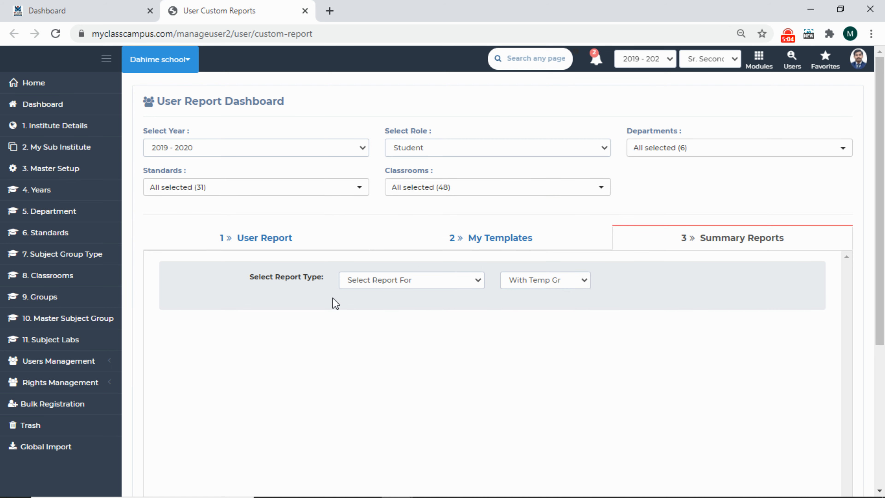
Set the summary report type to Gender Wise, keep With Temp Gr, and save the report as a PDF under the suggested file name.
{"action": "left_click", "coordinate": [454, 284]}
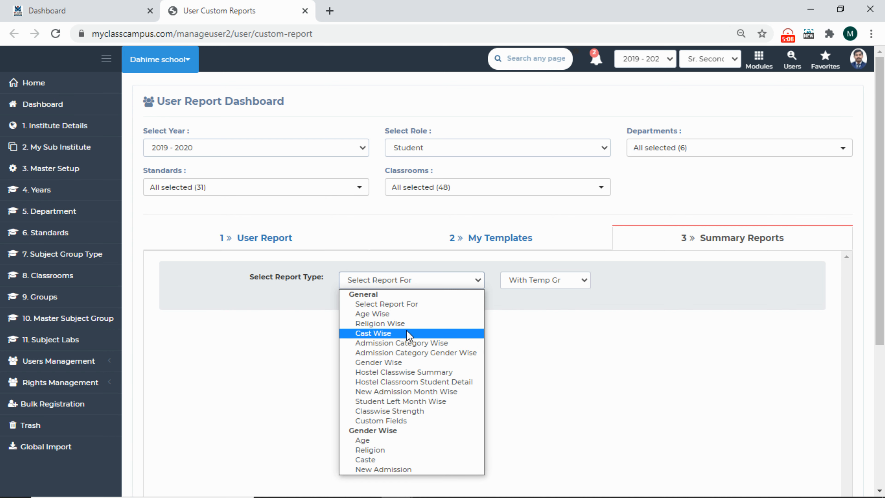
{"action": "left_click", "coordinate": [401, 366]}
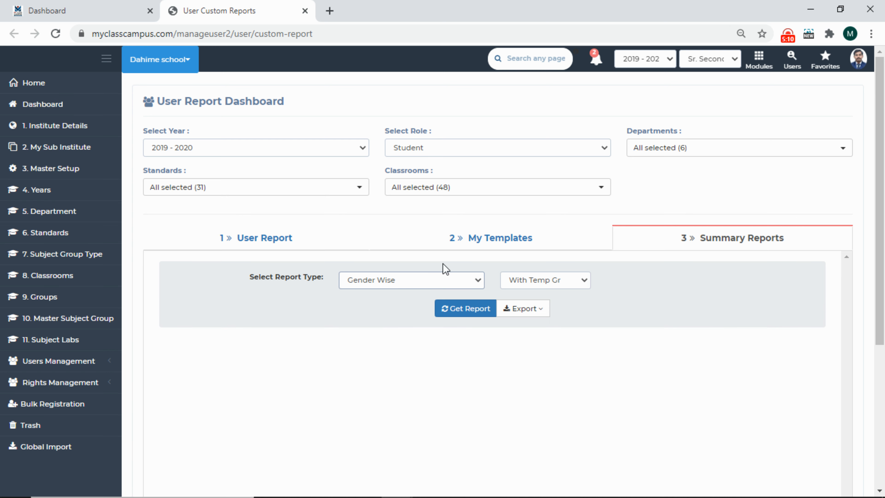
{"action": "left_click", "coordinate": [529, 282]}
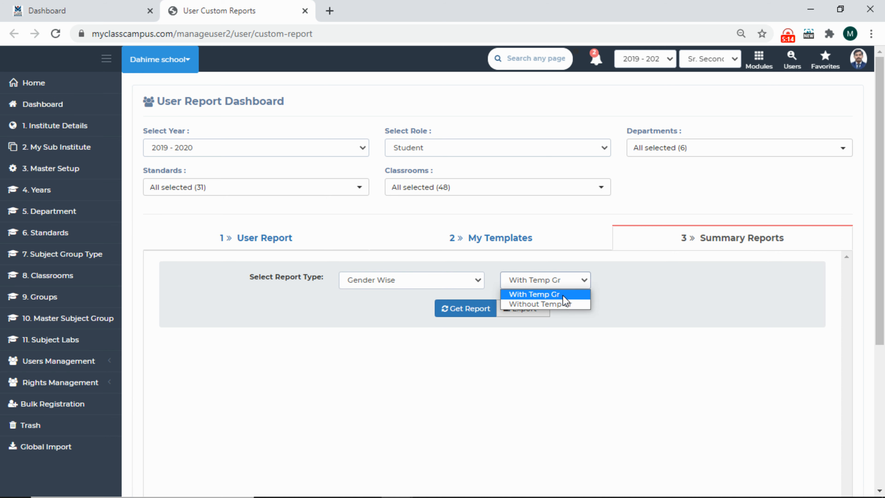
{"action": "left_click", "coordinate": [638, 288]}
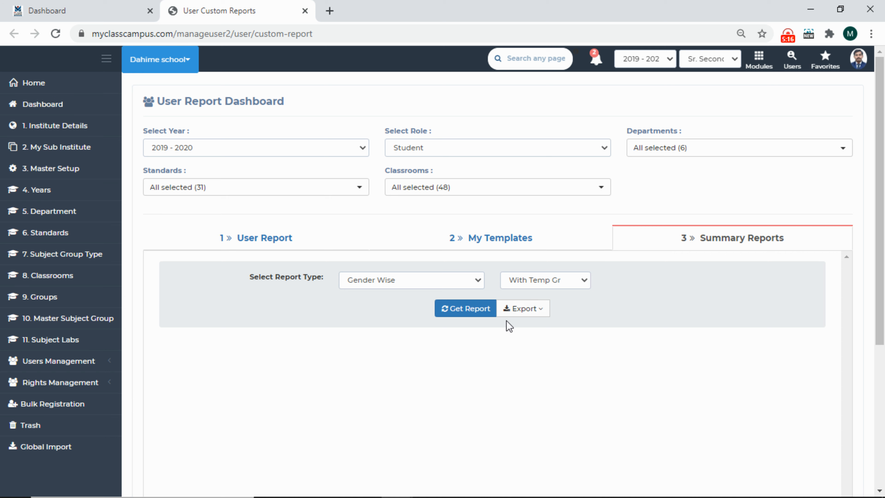
{"action": "left_click", "coordinate": [515, 309]}
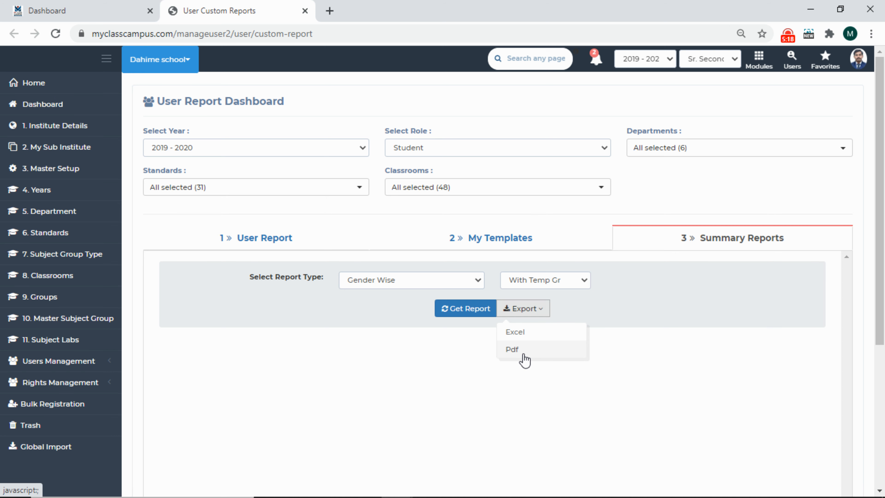
{"action": "left_click", "coordinate": [521, 351]}
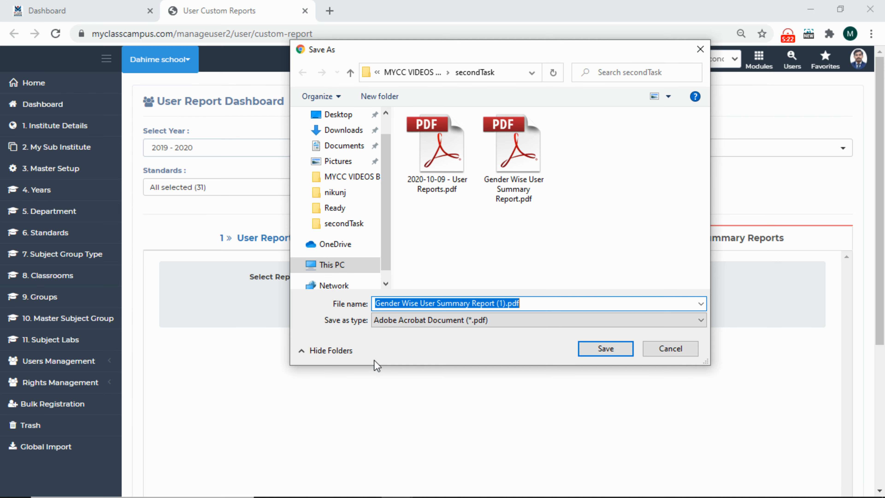
{"action": "left_click", "coordinate": [604, 348]}
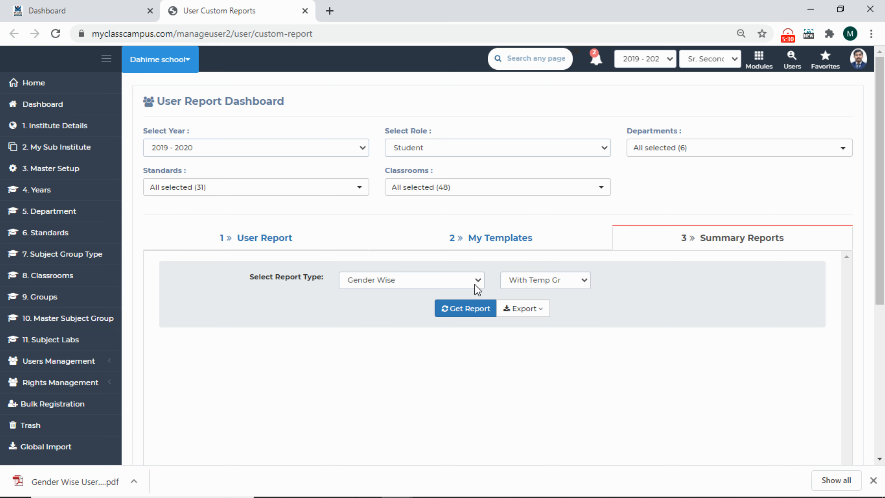
Open the downloaded Gender Wise summary PDF, check its contents and close it.
{"action": "left_click", "coordinate": [424, 288]}
{"action": "left_click", "coordinate": [268, 399]}
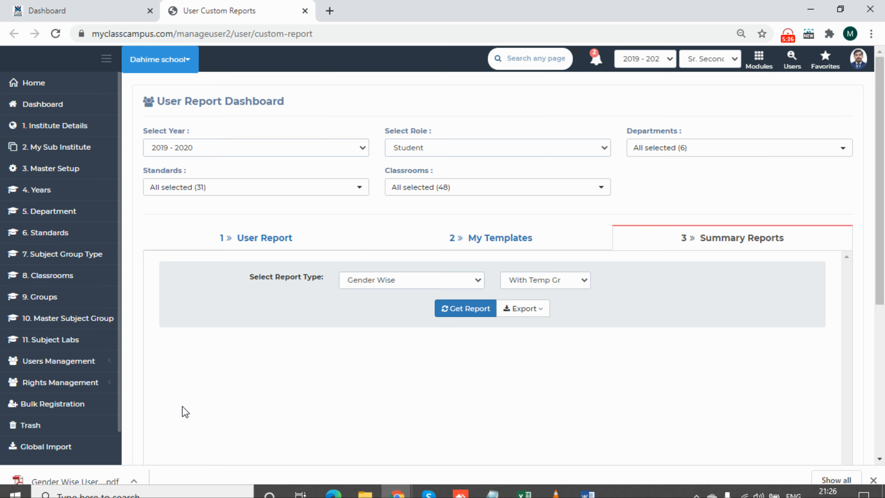
{"action": "left_click", "coordinate": [69, 481]}
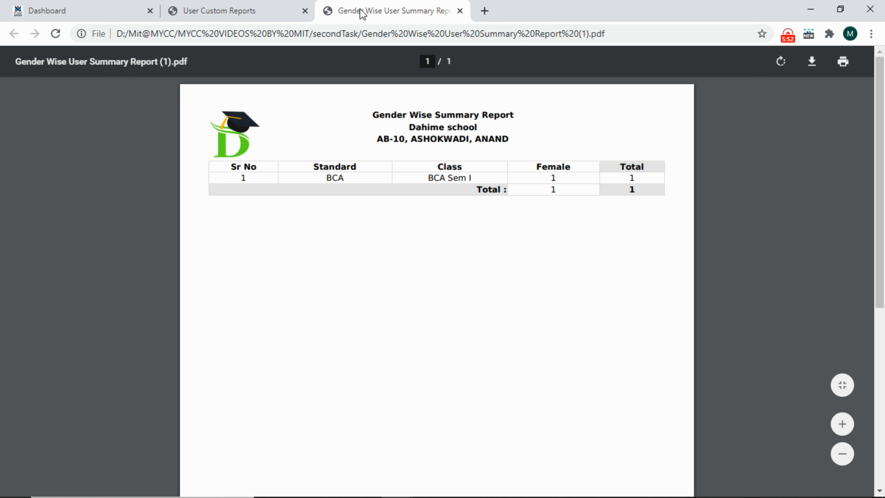
{"action": "middle_click", "coordinate": [367, 15]}
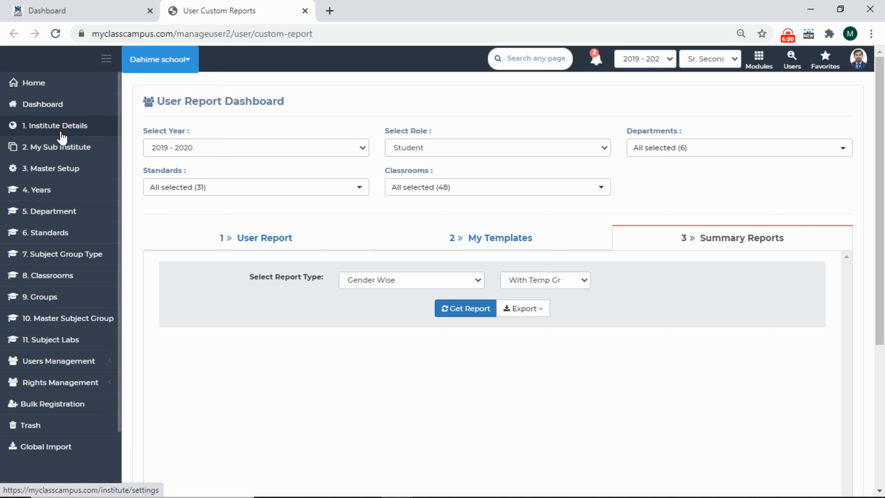
Open the User Report Dynamic Header Layout / Footer Layout page from the institute settings in Master Setup.
{"action": "left_click", "coordinate": [63, 176]}
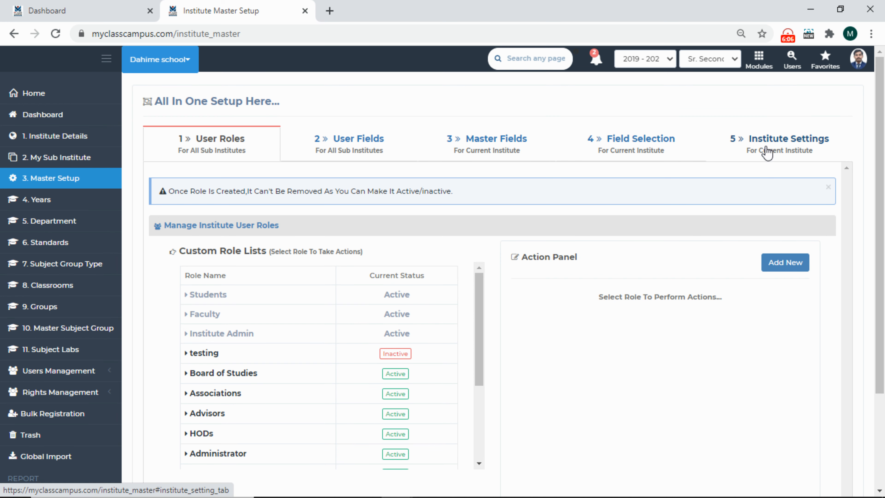
{"action": "left_click", "coordinate": [773, 148]}
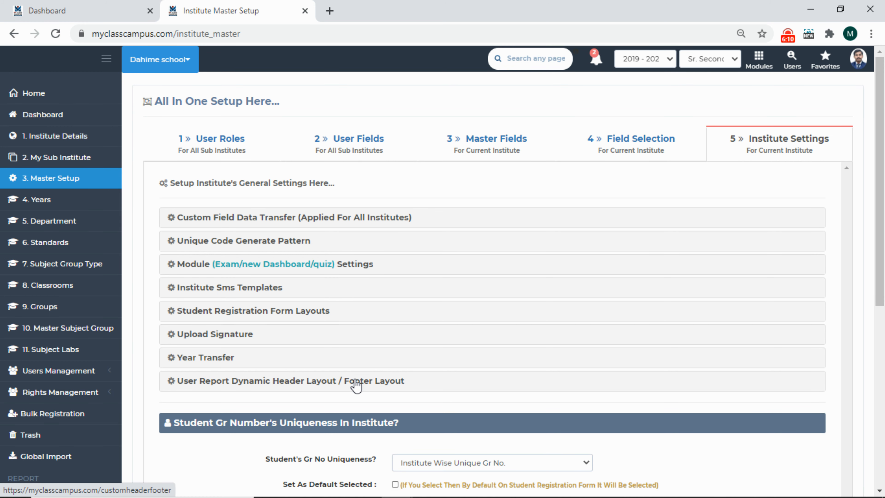
{"action": "left_click", "coordinate": [328, 390]}
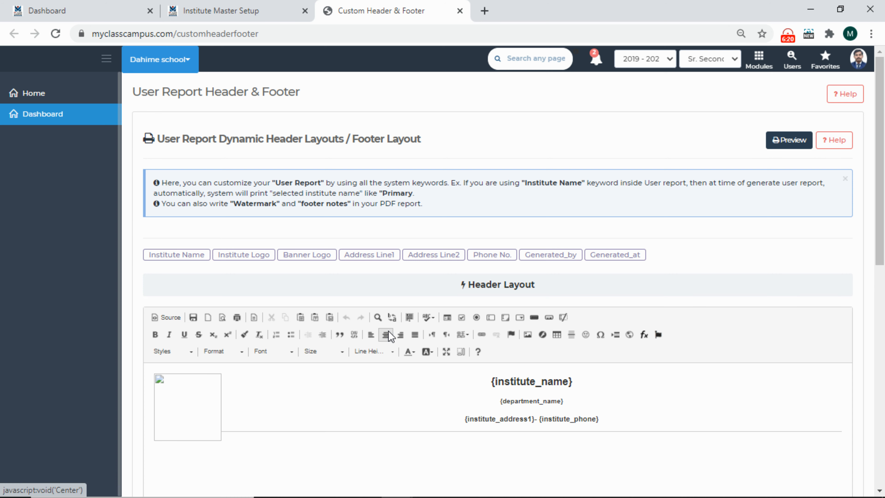
Examine the header layout, footer layout and watermark text sections of the user report, and close the setup pages to return to the dashboard.
{"action": "scroll", "coordinate": [390, 333], "scroll_direction": "down", "scroll_amount": 5}
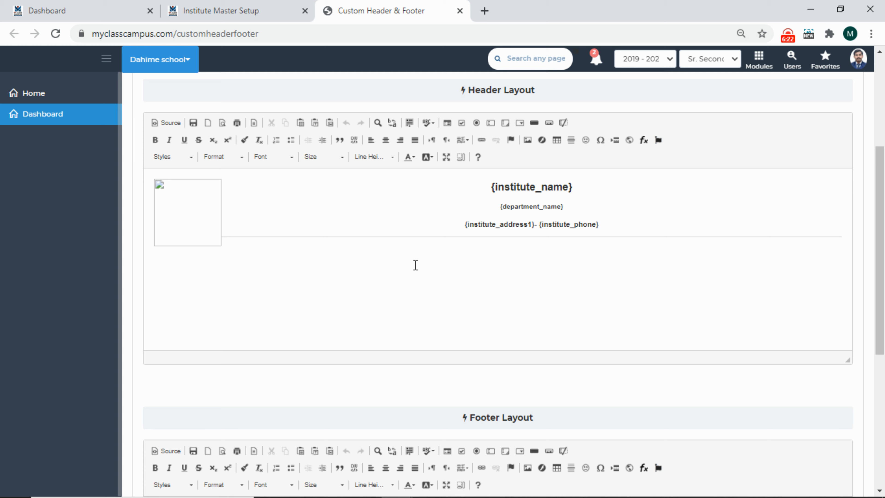
{"action": "scroll", "coordinate": [525, 233], "scroll_direction": "down", "scroll_amount": 5}
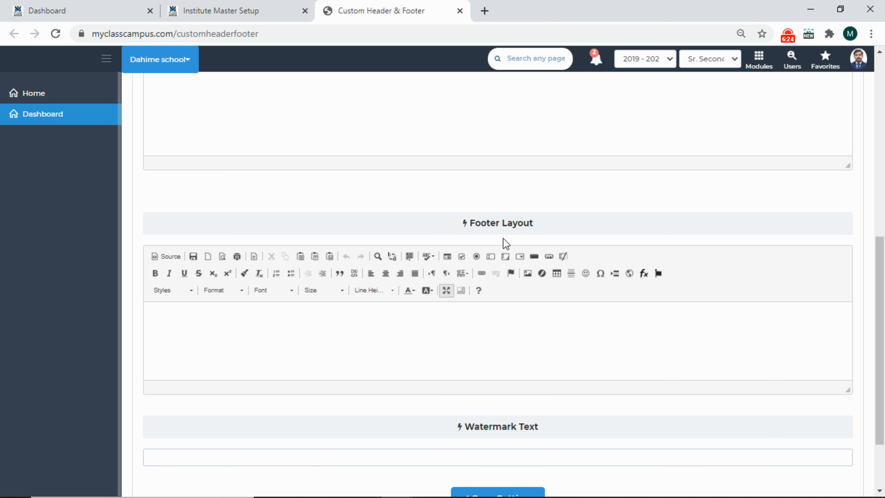
{"action": "scroll", "coordinate": [561, 353], "scroll_direction": "down", "scroll_amount": 2}
{"action": "scroll", "coordinate": [561, 353], "scroll_direction": "up", "scroll_amount": 13}
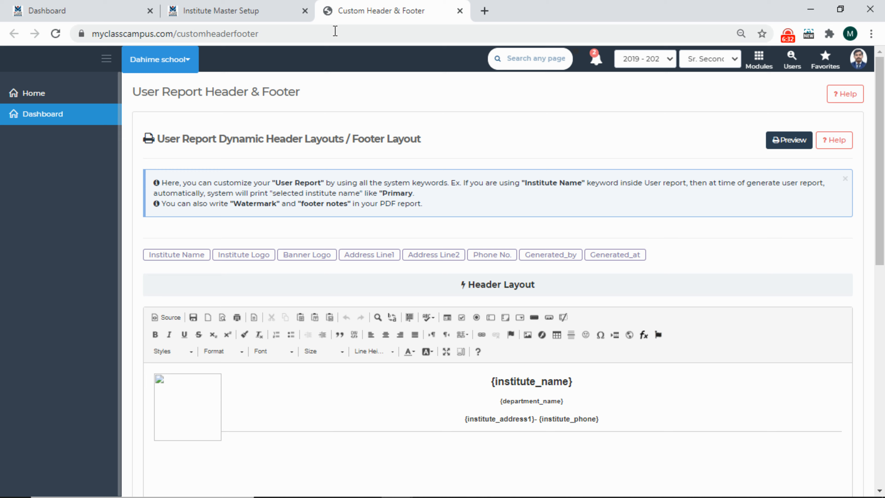
{"action": "middle_click", "coordinate": [353, 8]}
{"action": "middle_click", "coordinate": [240, 10]}
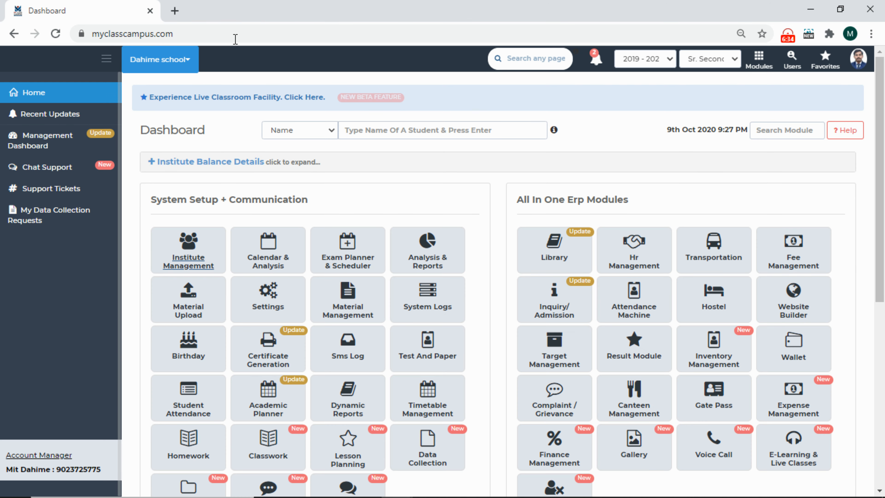